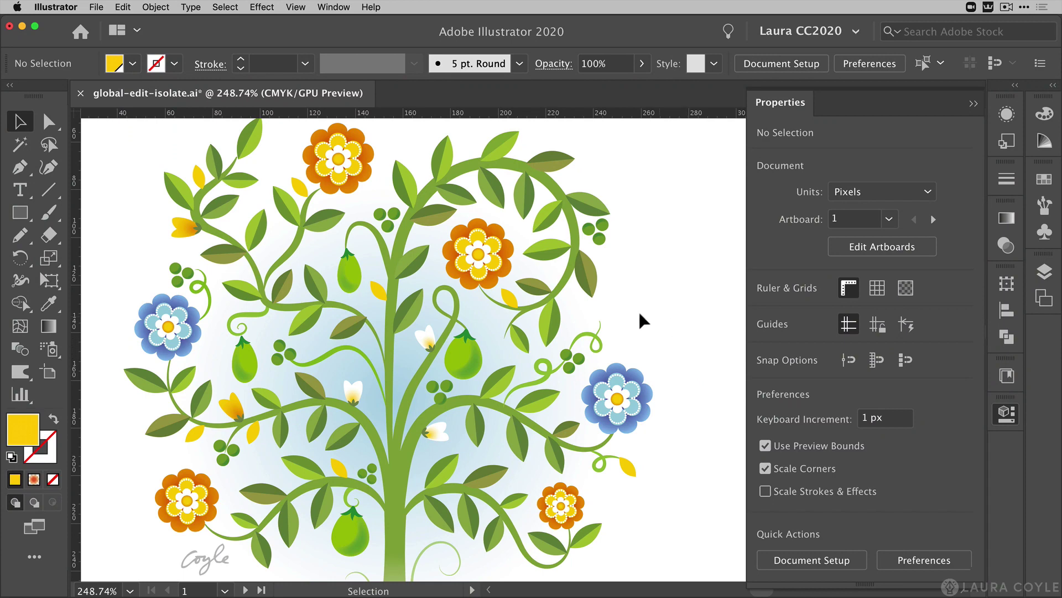
- Select a small yellow leaf, review the global edit matching options, and collapse the Properties panel
{"action": "left_click", "coordinate": [382, 292]}
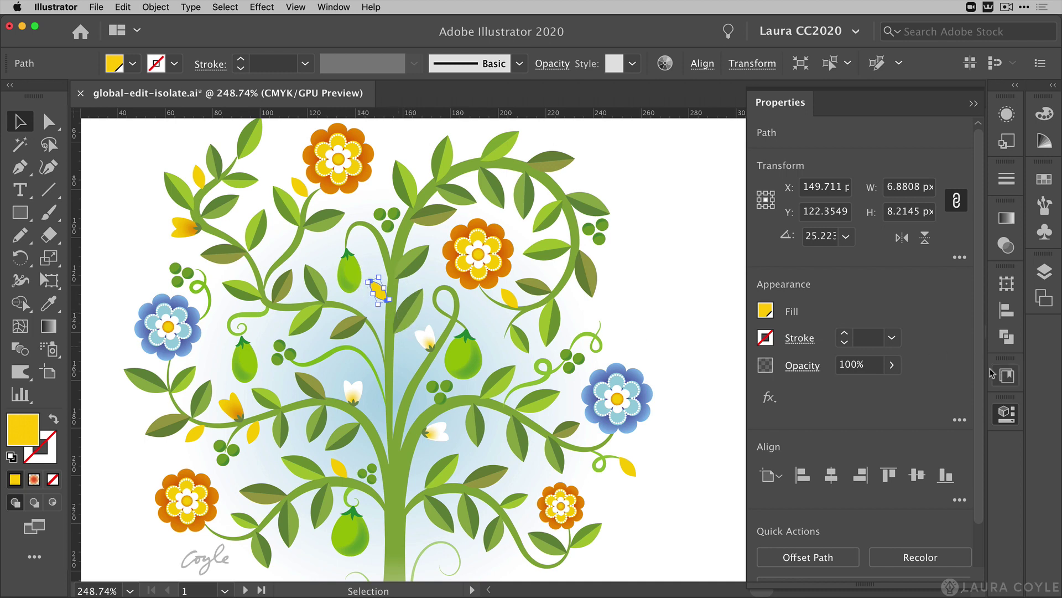
{"action": "scroll", "coordinate": [977, 354], "scroll_direction": "down", "scroll_amount": 3}
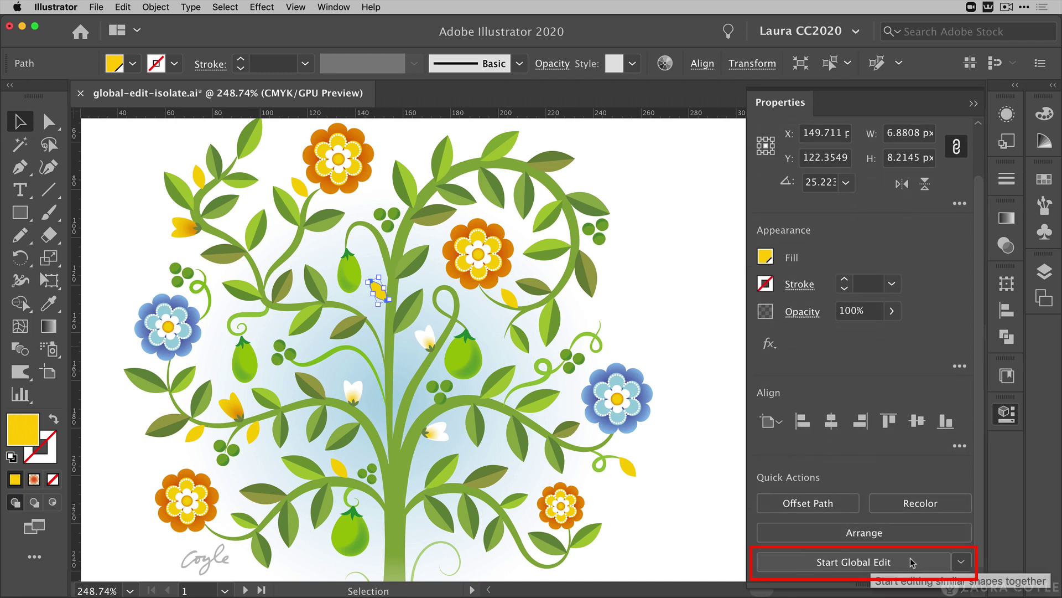
{"action": "left_click", "coordinate": [962, 562]}
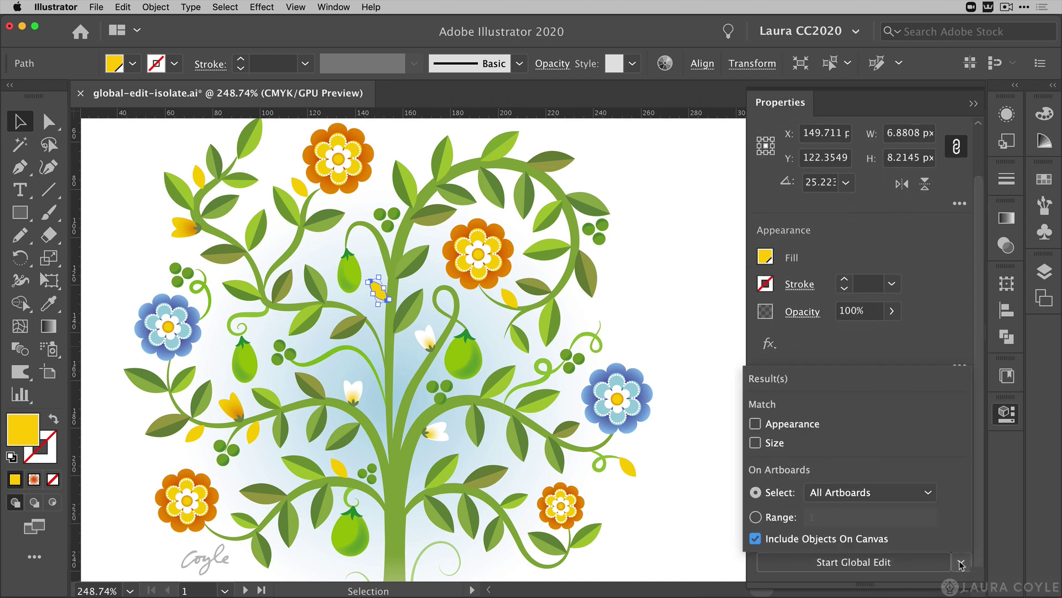
{"action": "left_click", "coordinate": [974, 106]}
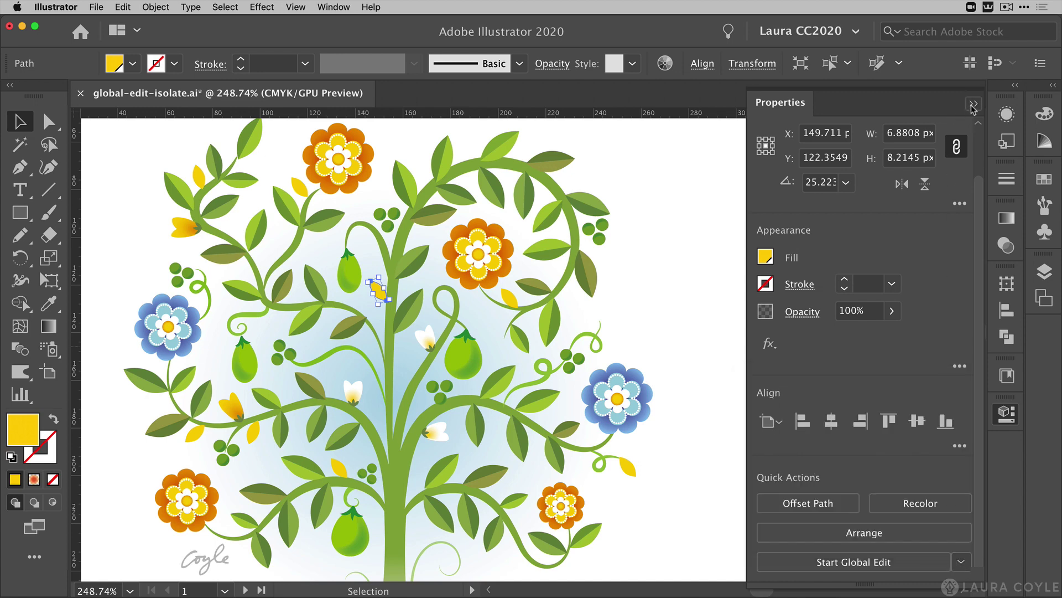
{"action": "left_click", "coordinate": [973, 104]}
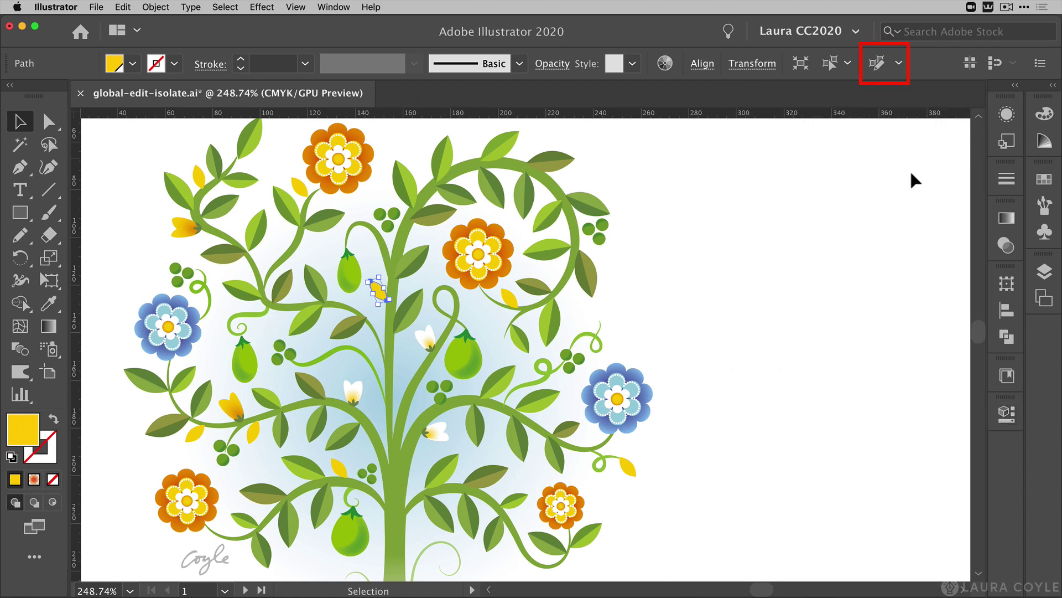
- Globally edit the small yellow leaves to a dark green fill swatch, then deselect them
{"action": "left_click", "coordinate": [879, 65]}
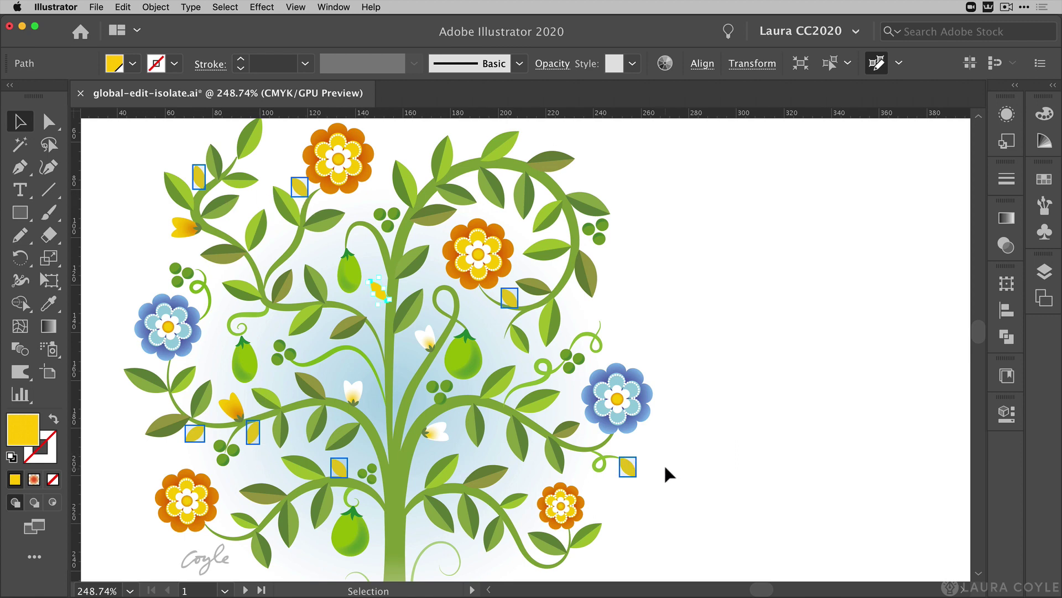
{"action": "left_click", "coordinate": [133, 65]}
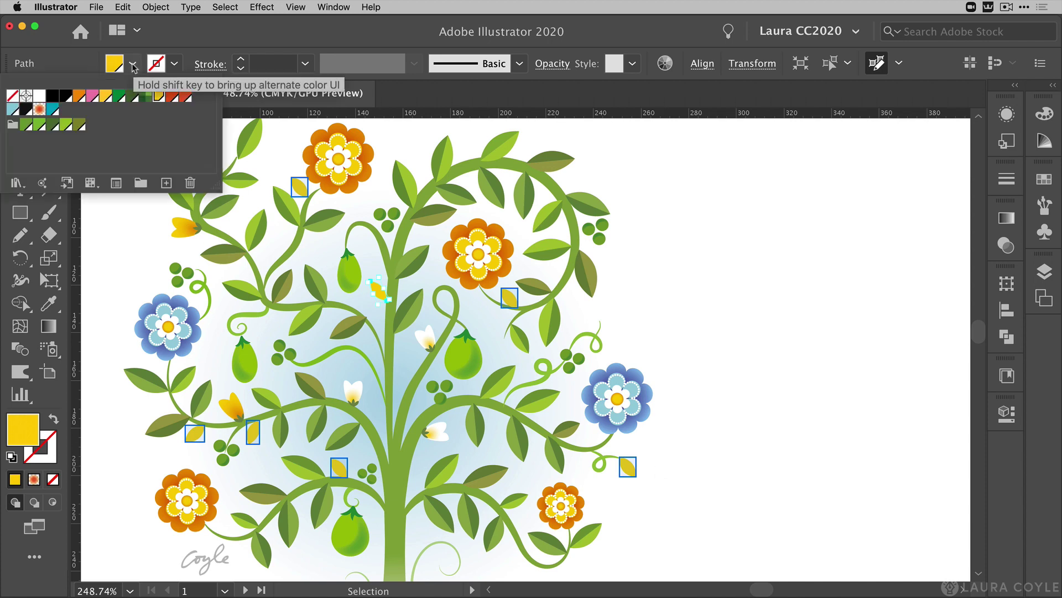
{"action": "left_click", "coordinate": [53, 126]}
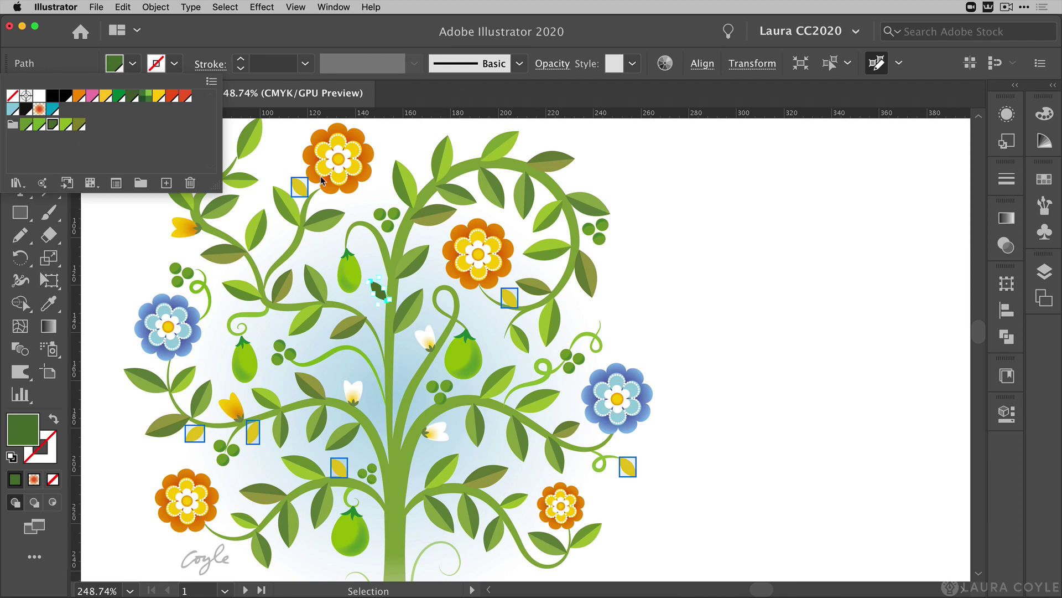
{"action": "left_click", "coordinate": [650, 330]}
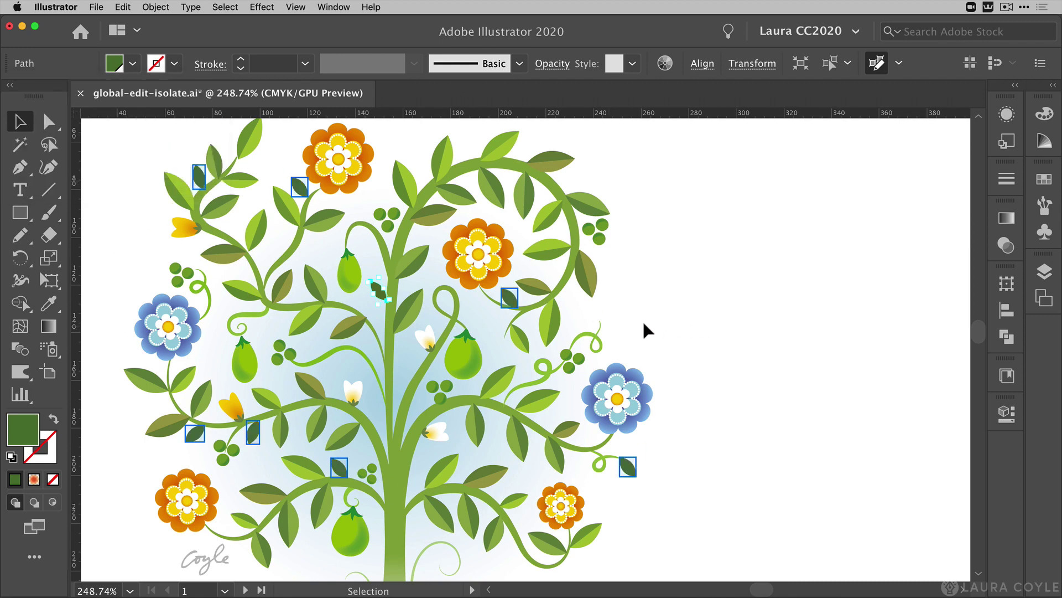
{"action": "left_click", "coordinate": [670, 334]}
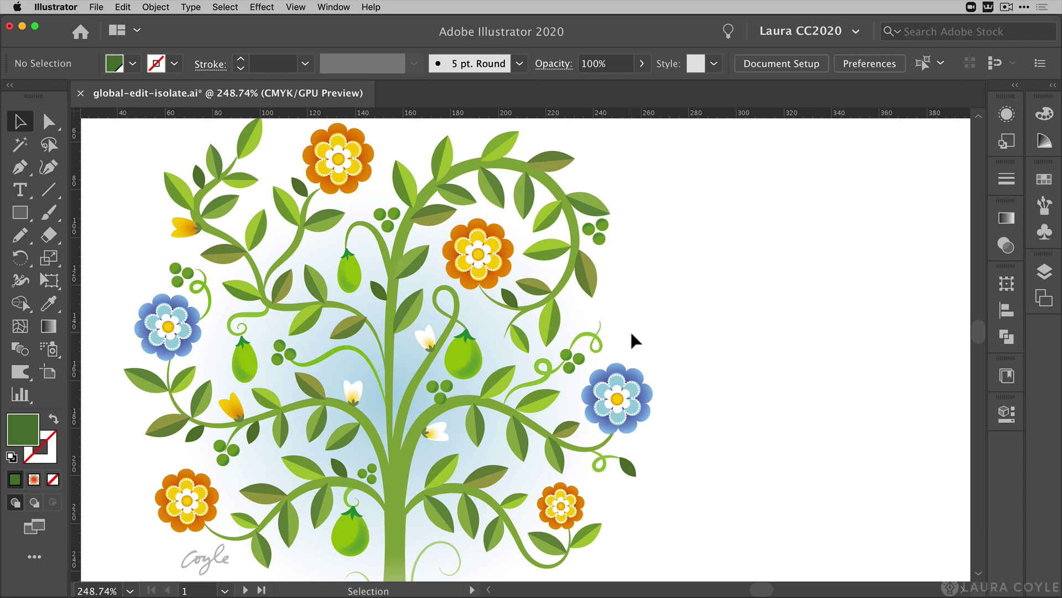
- Select the orange flower group and start a global edit across all five matching flowers
{"action": "left_click", "coordinate": [480, 261]}
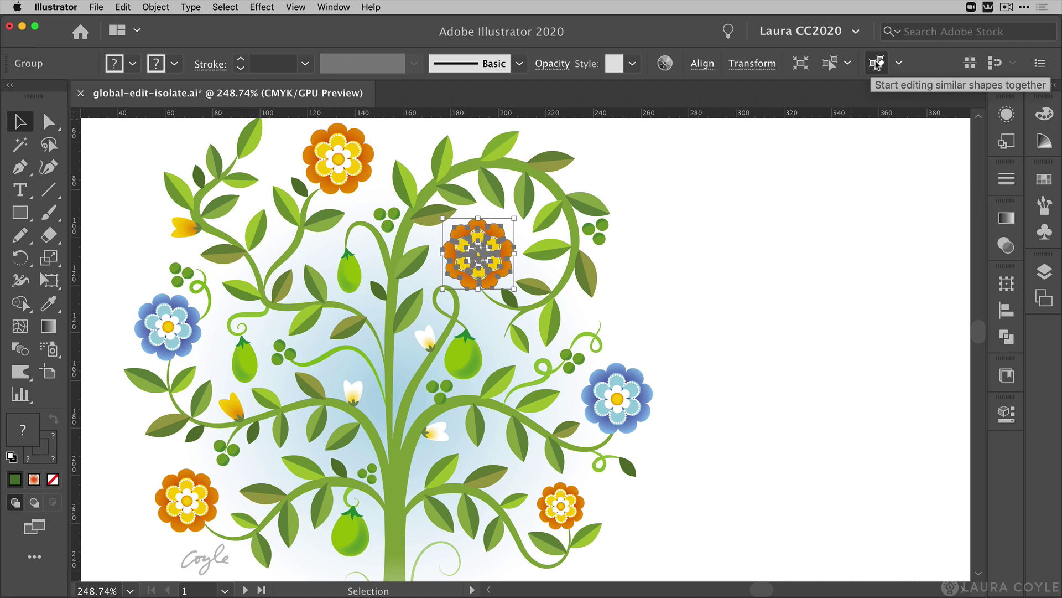
{"action": "left_click", "coordinate": [876, 64]}
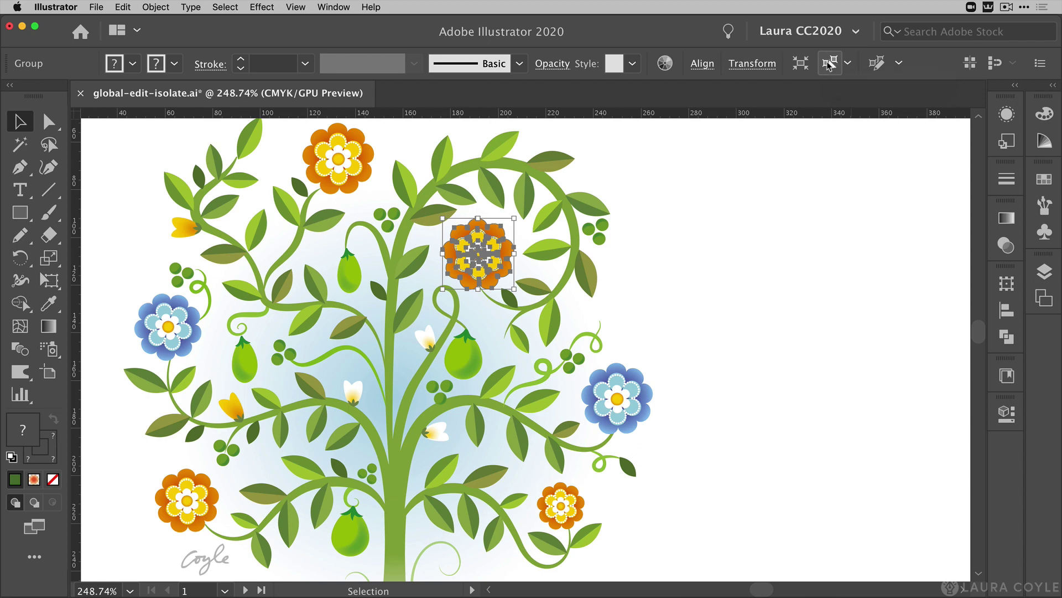
{"action": "left_click", "coordinate": [877, 63]}
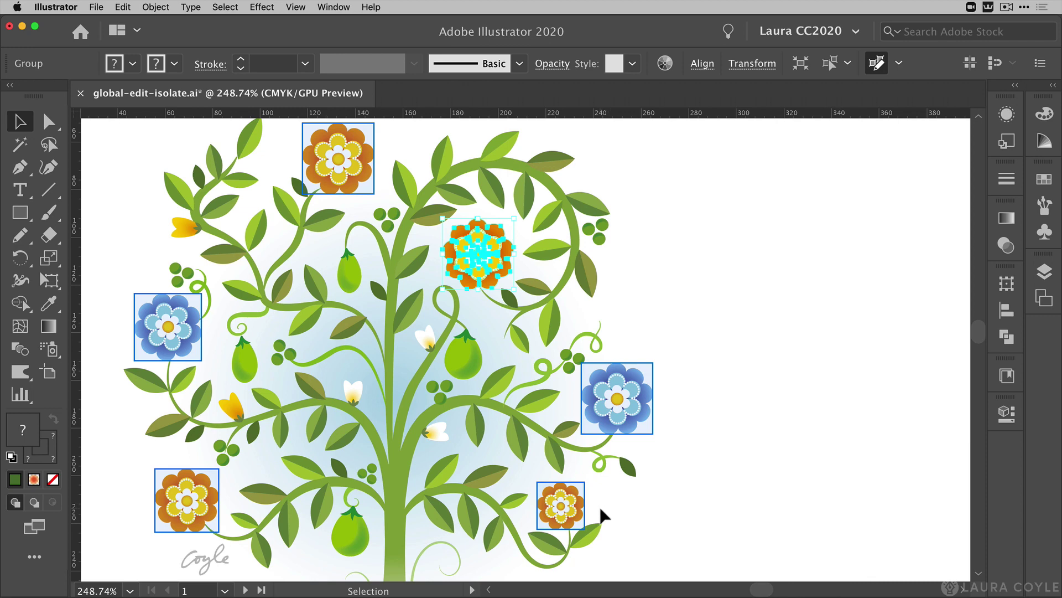
{"action": "left_click", "coordinate": [900, 63]}
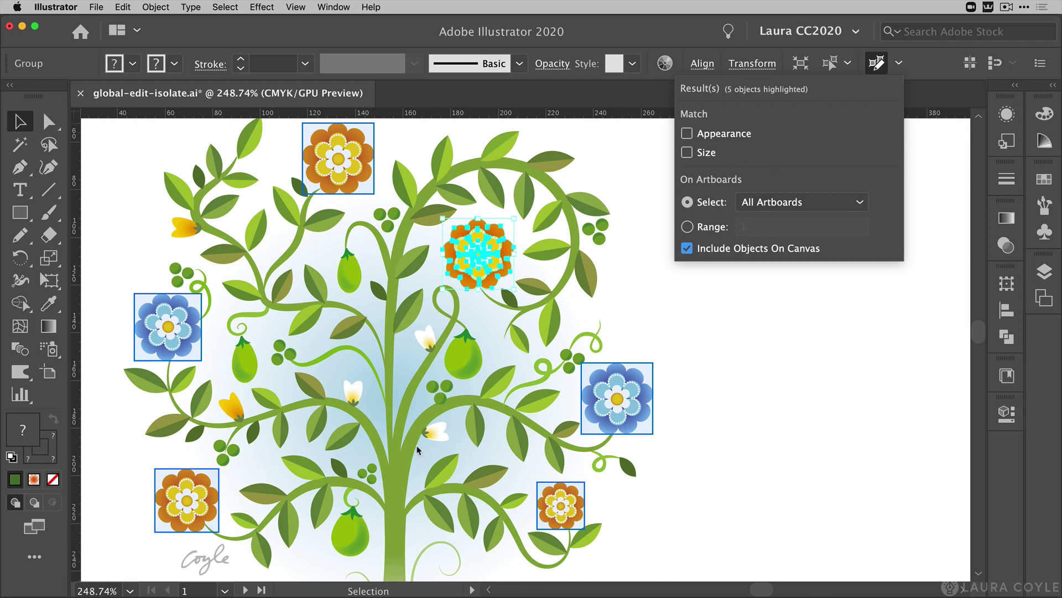
{"action": "left_click", "coordinate": [687, 133]}
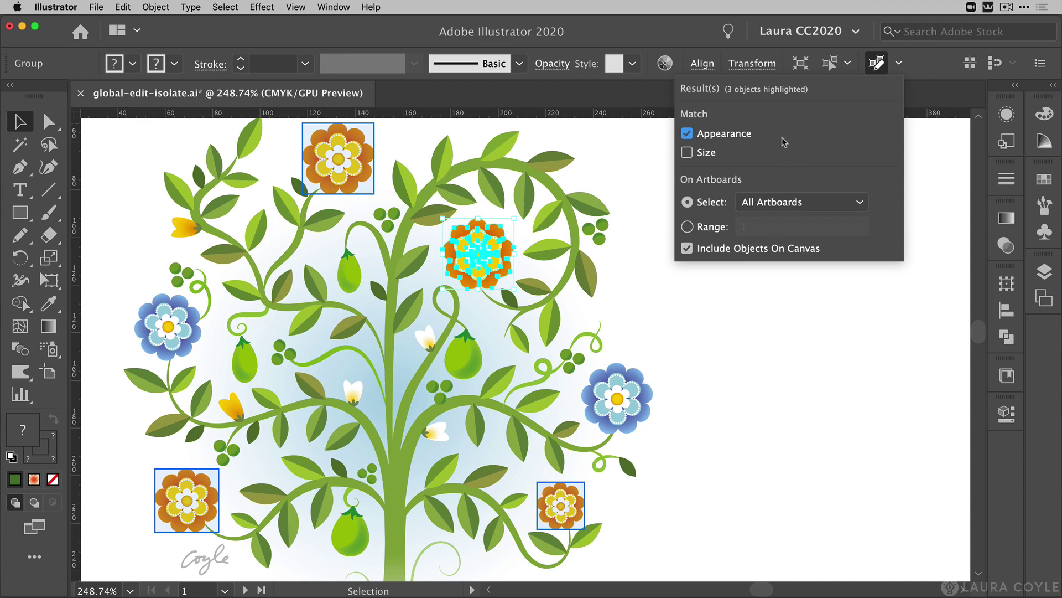
{"action": "left_click", "coordinate": [687, 152]}
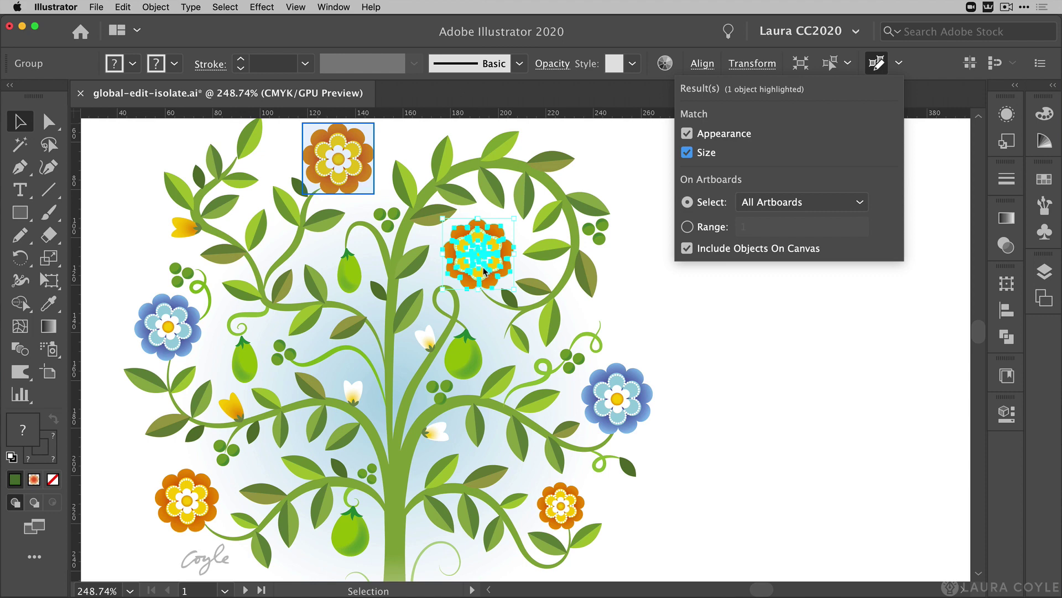
{"action": "left_click", "coordinate": [688, 152]}
{"action": "left_click", "coordinate": [687, 134]}
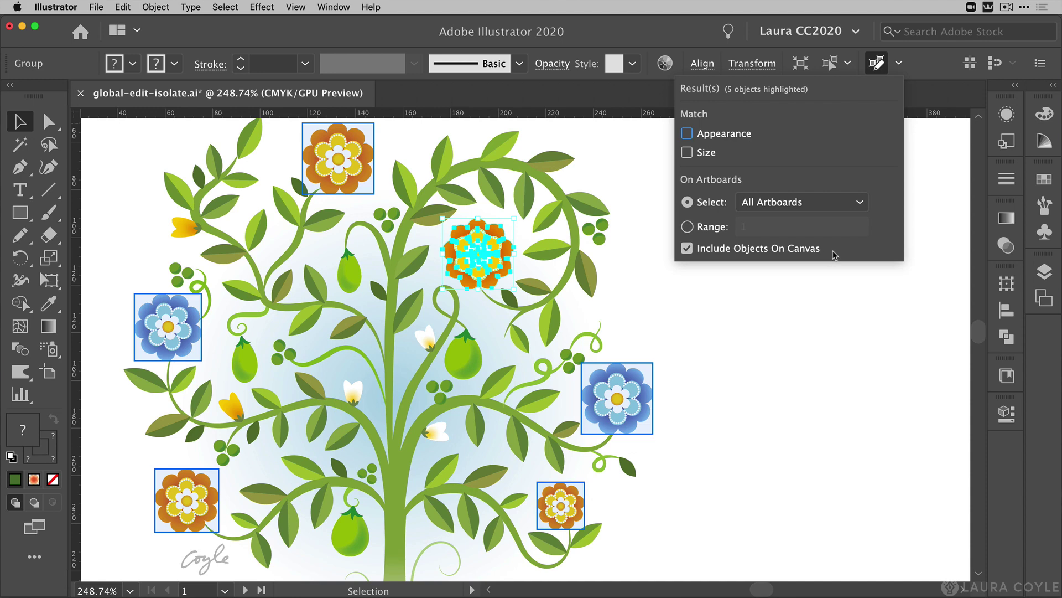
- Scale all matched flowers uniformly to 110% through the Scale tool dialog
{"action": "left_click", "coordinate": [900, 64]}
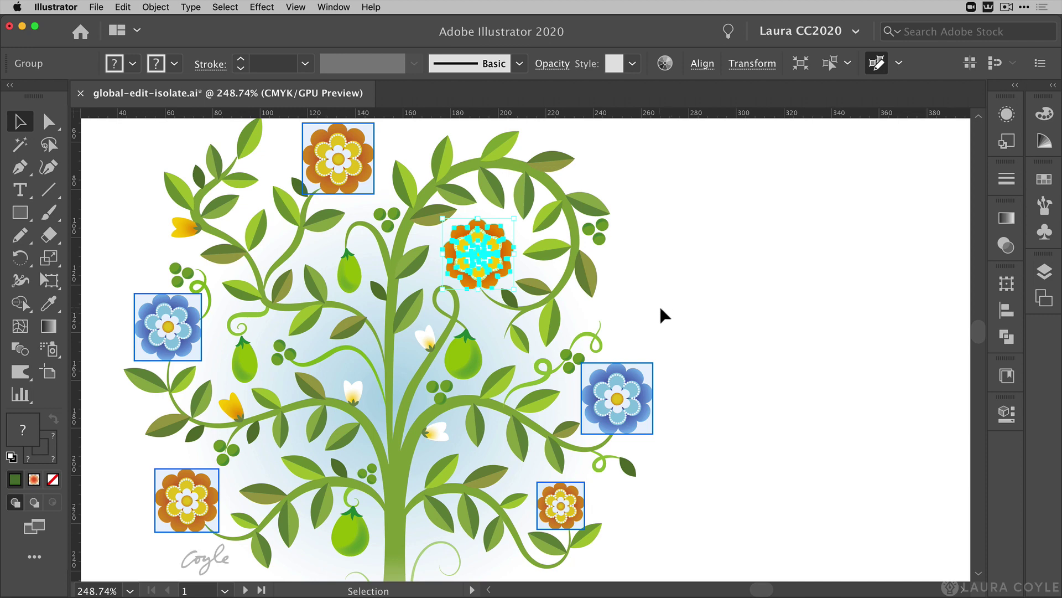
{"action": "double_click", "coordinate": [56, 262]}
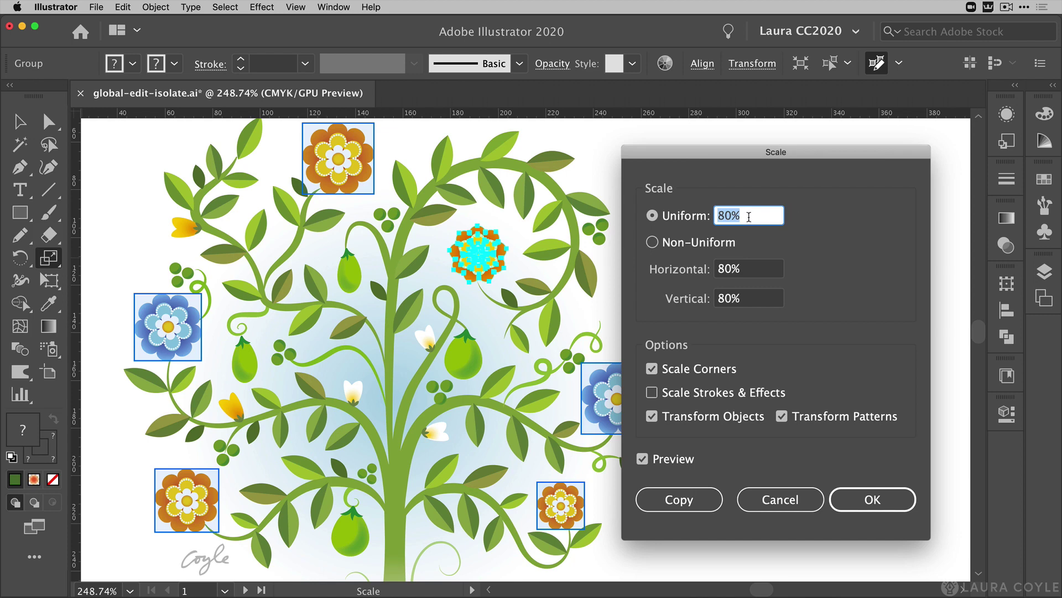
{"action": "type", "text": "110"}
{"action": "left_click", "coordinate": [881, 503]}
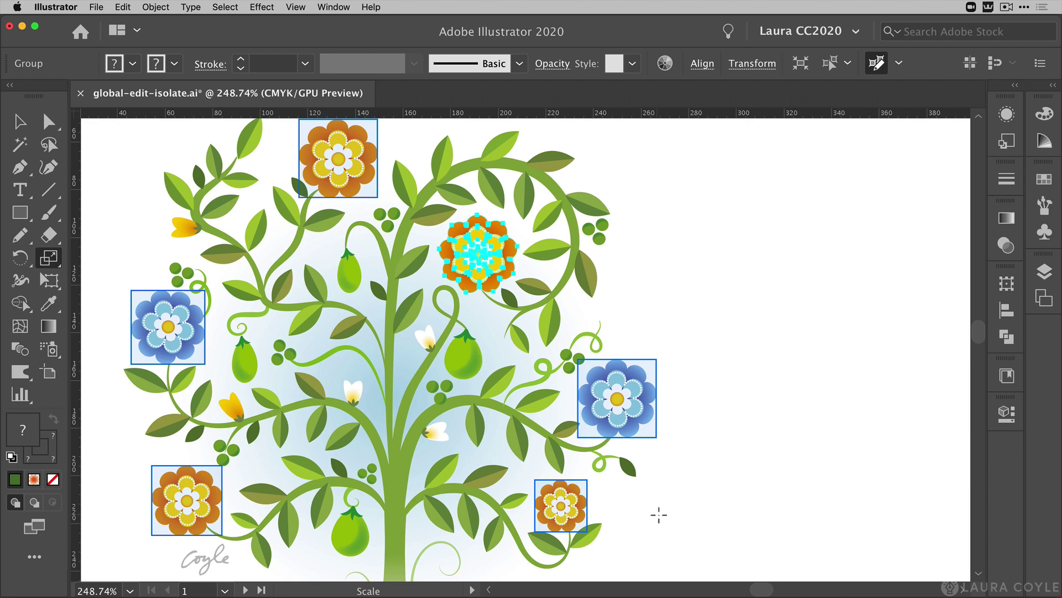
- Recolour the orange flower's centre circle from yellow PANTONE 123 CP to red PANTONE 172 CP
{"action": "left_click", "coordinate": [53, 123]}
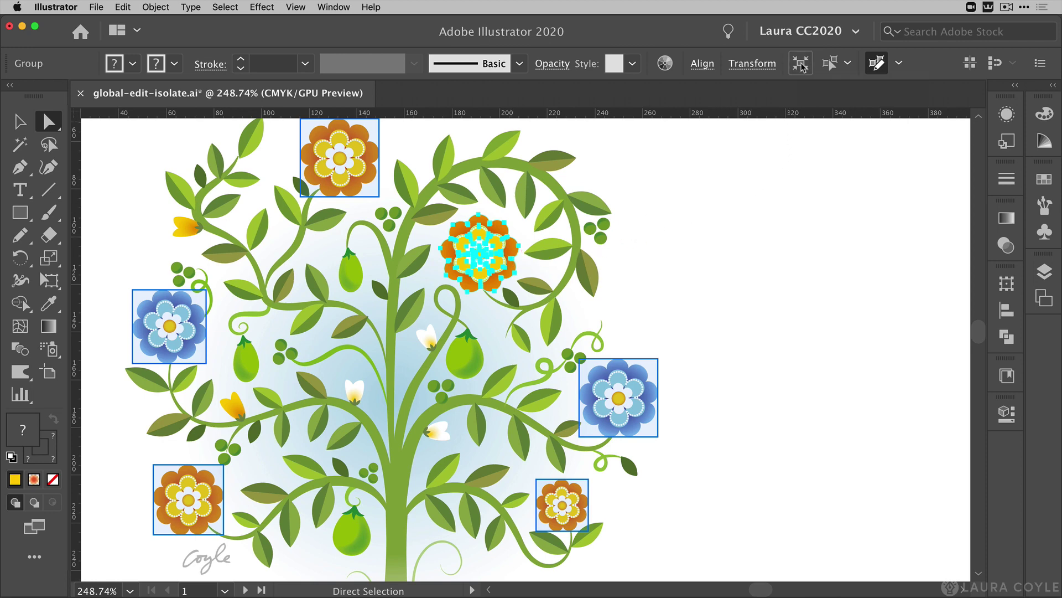
{"action": "left_click", "coordinate": [800, 64]}
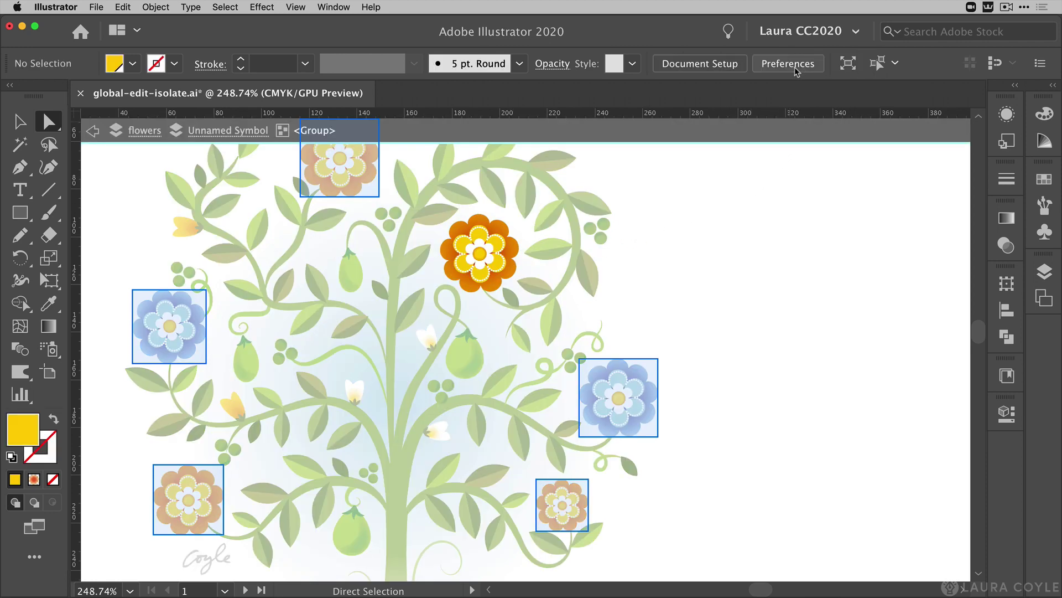
{"action": "left_click", "coordinate": [506, 279]}
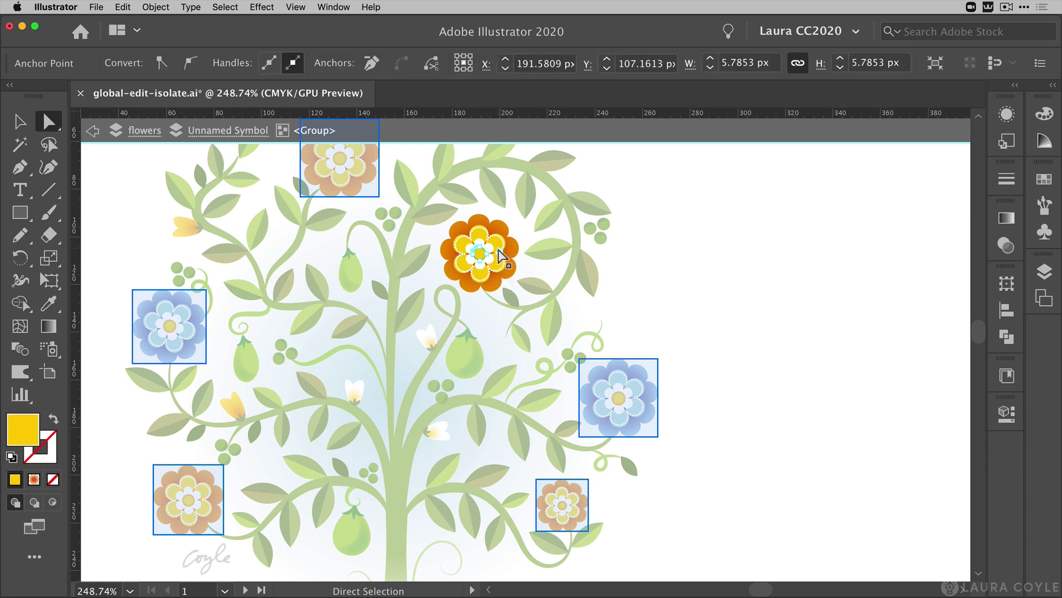
{"action": "left_click", "coordinate": [1053, 86]}
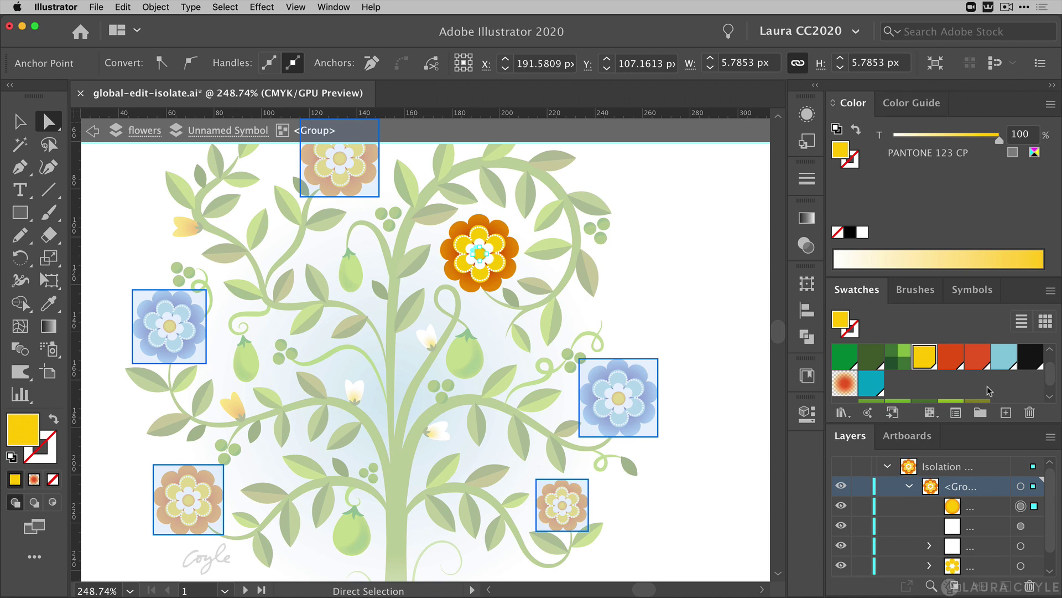
{"action": "left_click", "coordinate": [979, 359]}
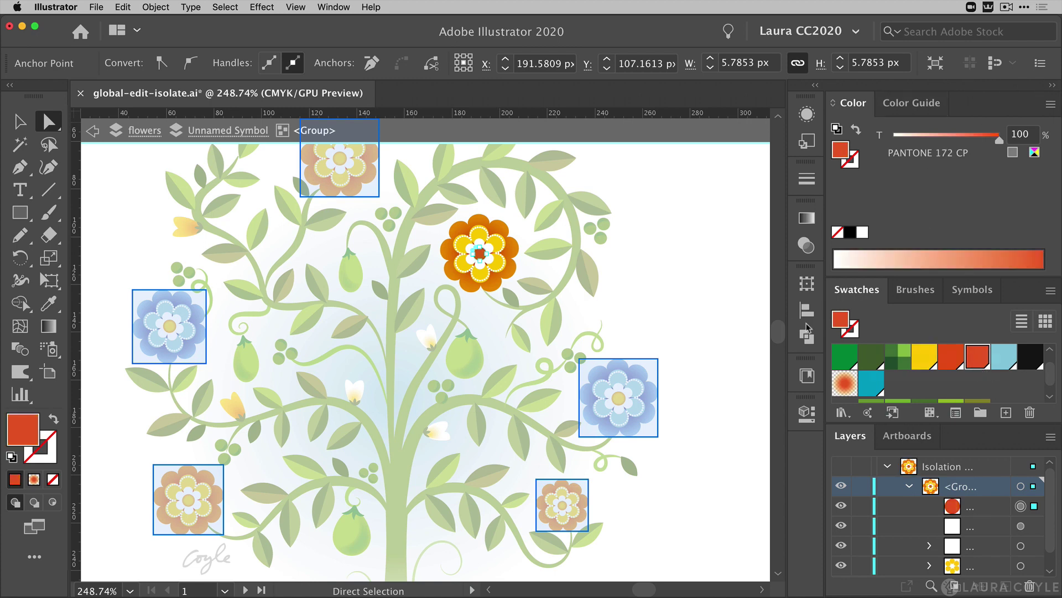
- Exit isolation mode using the back arrow so all flowers show red centres
{"action": "left_click", "coordinate": [95, 133]}
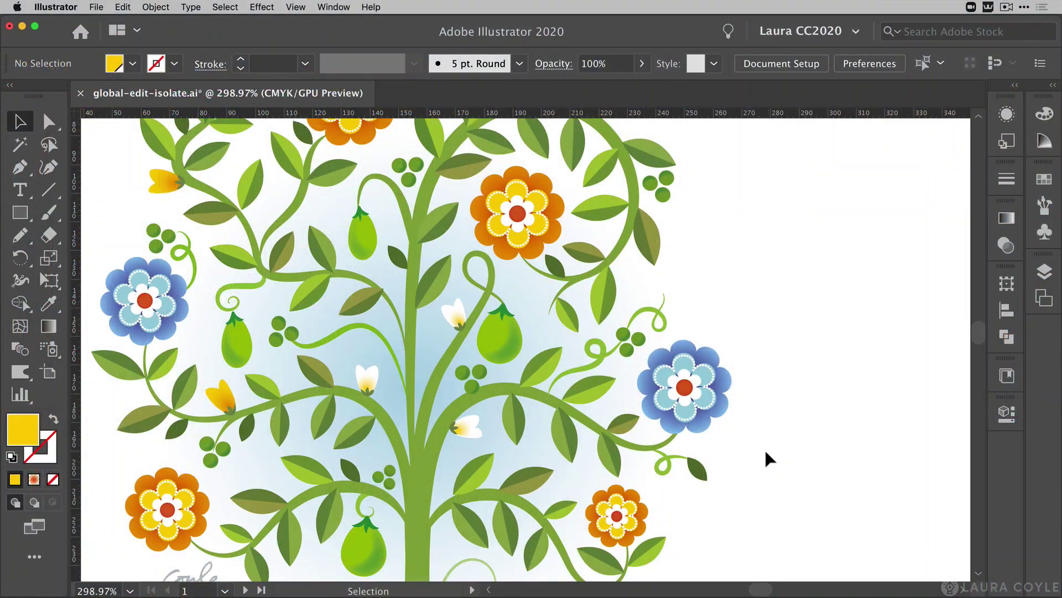
- Select a green seed pod and start a global edit matching the lower pod
{"action": "left_click", "coordinate": [519, 327]}
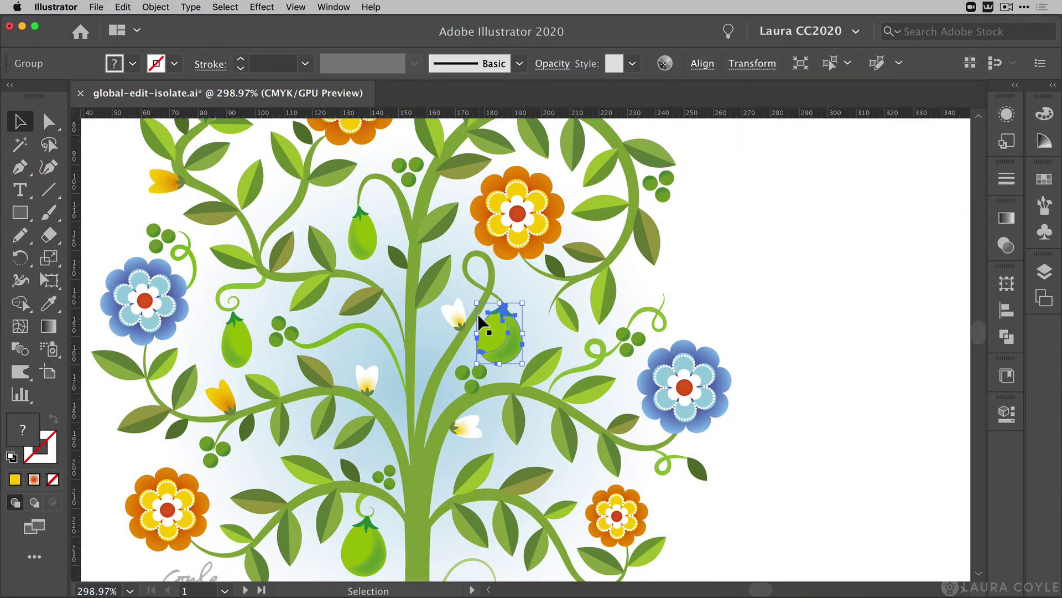
{"action": "left_click", "coordinate": [876, 63]}
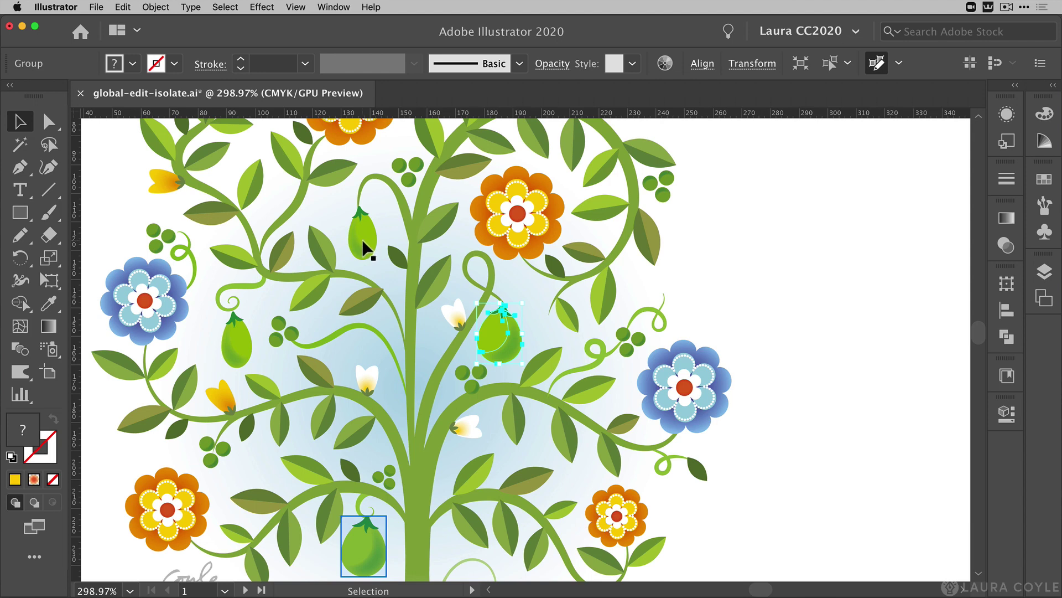
{"action": "scroll", "coordinate": [363, 247], "scroll_direction": "left", "scroll_amount": 1}
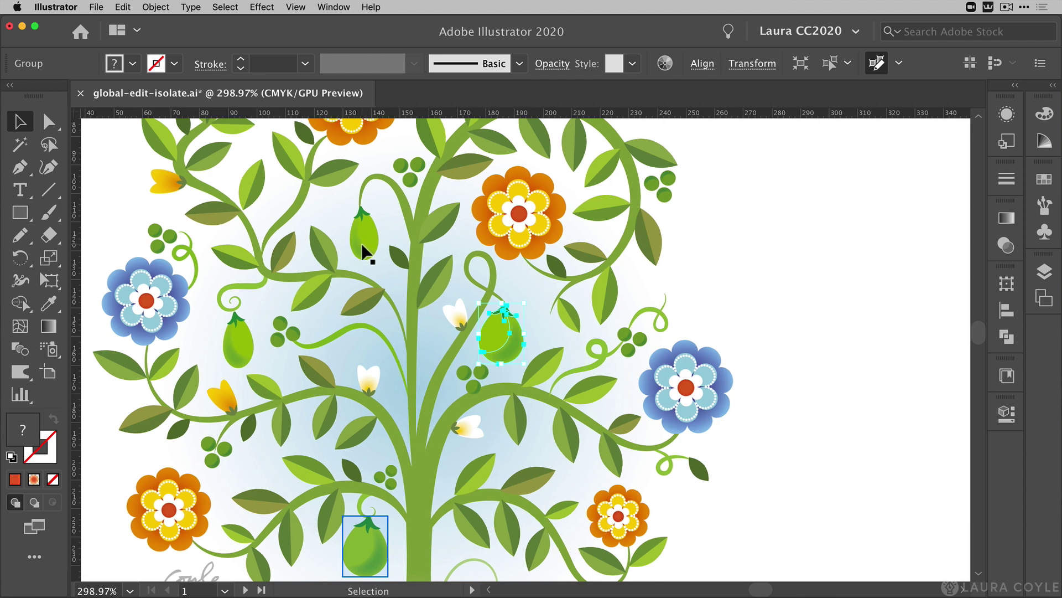
- Select the upper-right three-dot green cluster and globally edit all nine matching clusters
{"action": "left_click", "coordinate": [670, 201]}
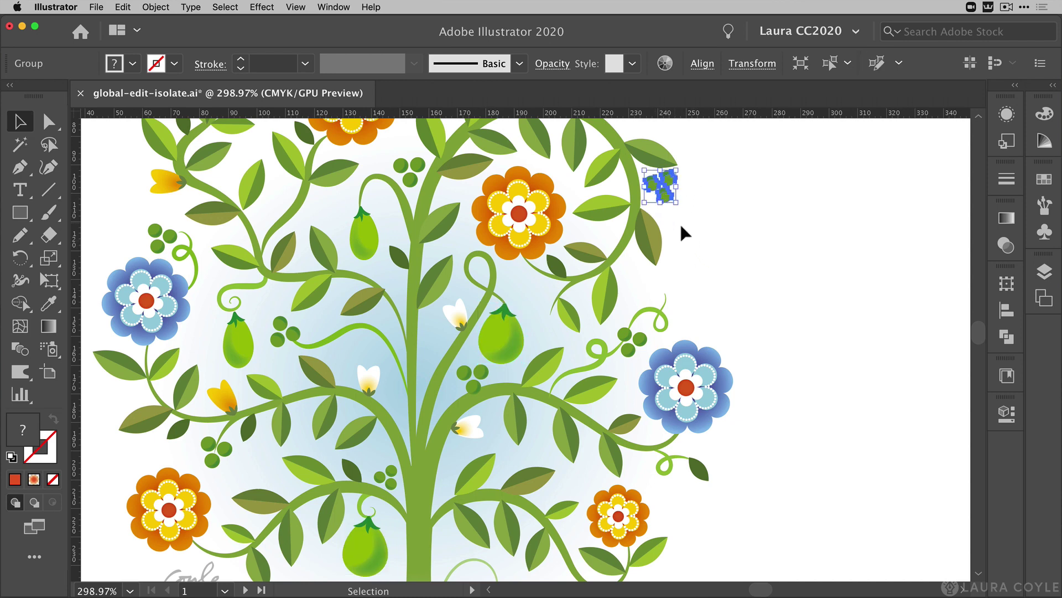
{"action": "left_click", "coordinate": [877, 63]}
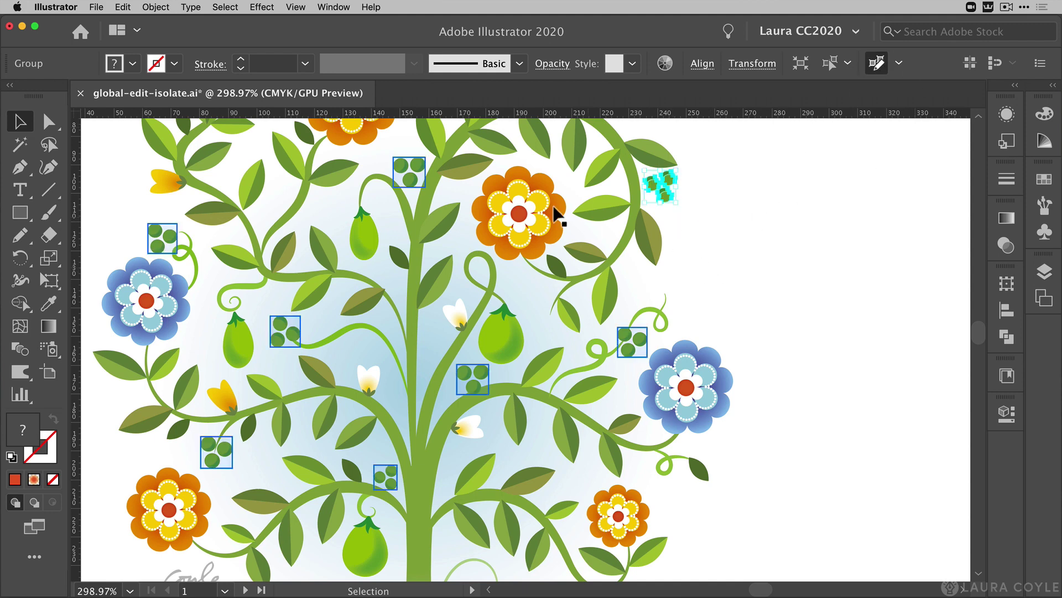